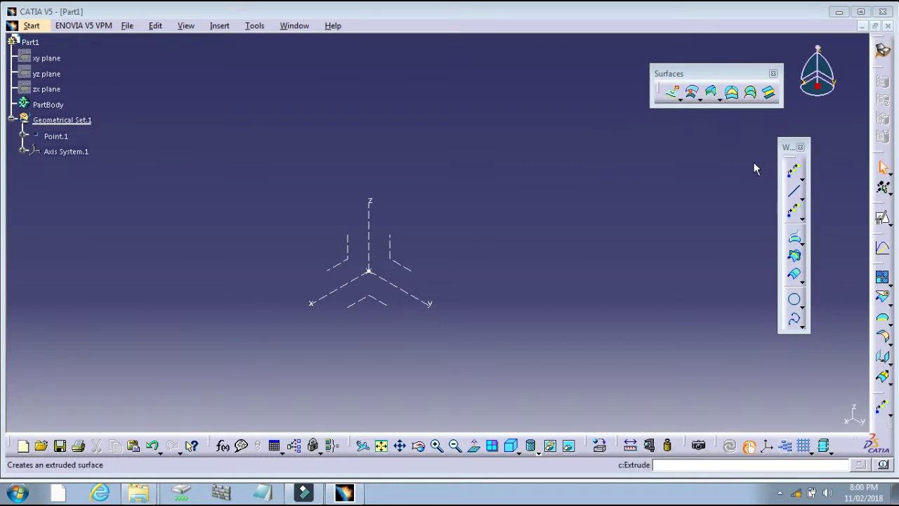
Create positioned Sketch.1 on Axis System.1's YZ plane and enter the Sketcher
click(883, 220)
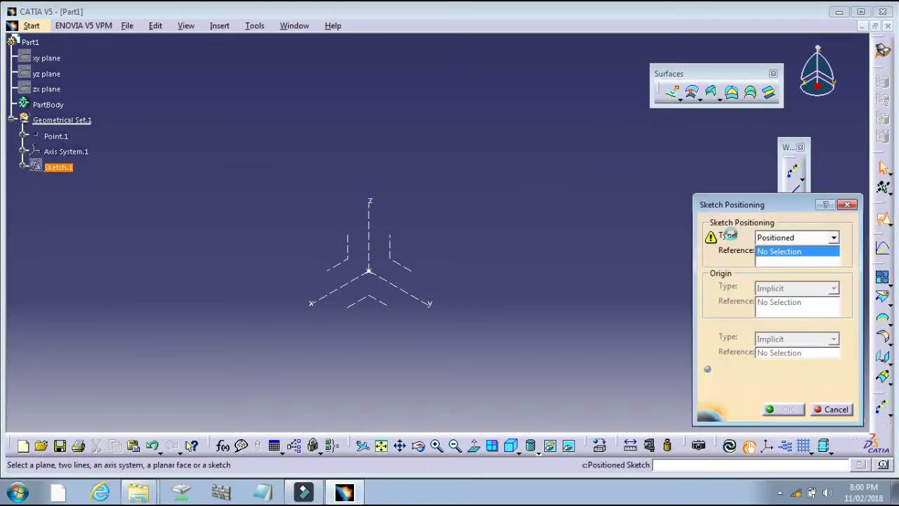
click(391, 256)
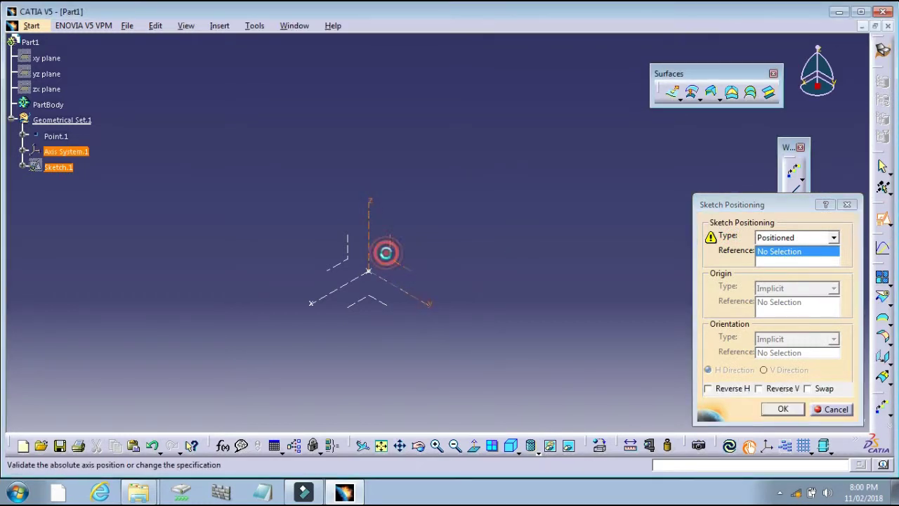
click(789, 238)
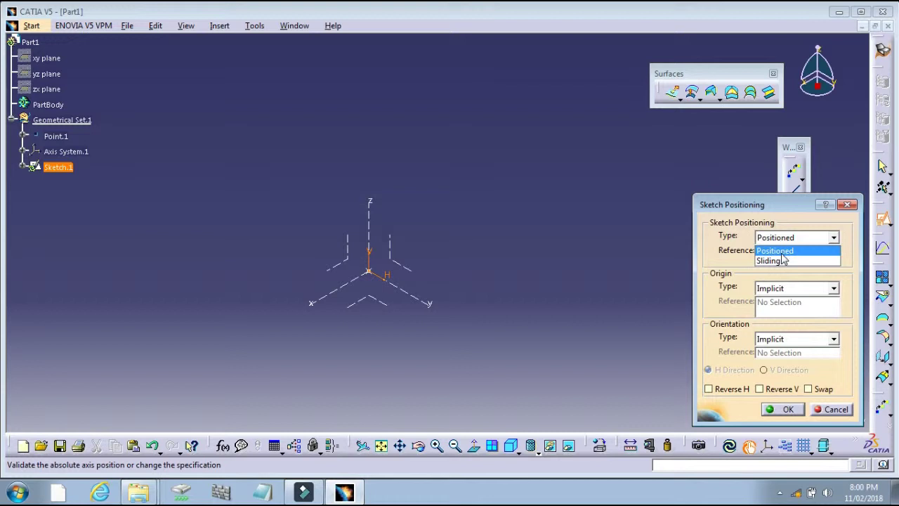
click(774, 417)
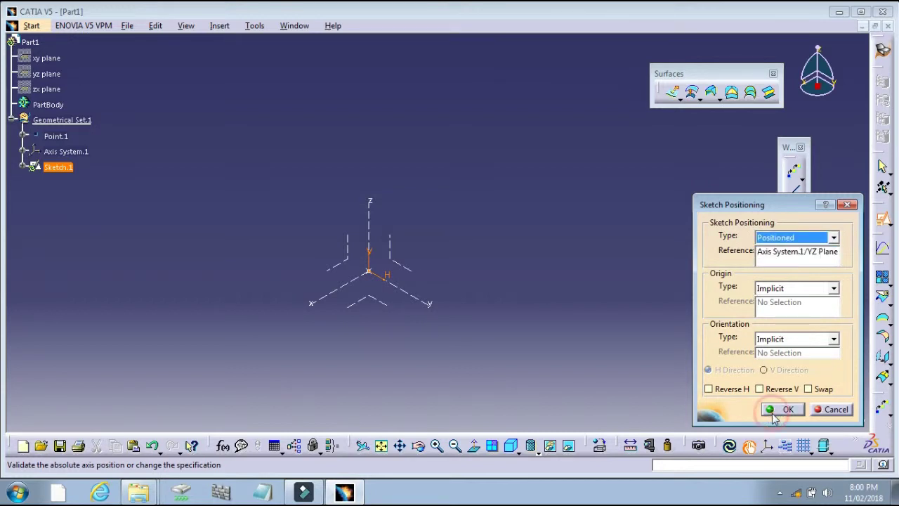
click(778, 412)
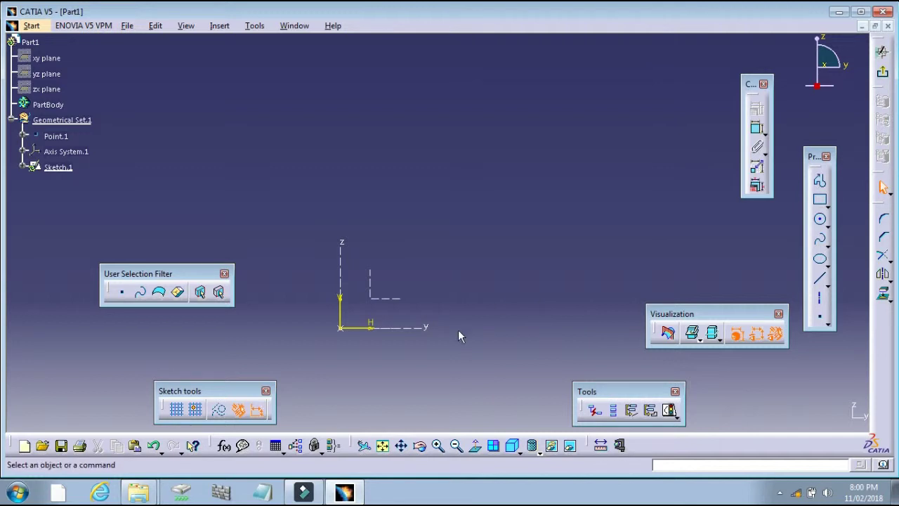
Draw a vertical line in Sketch.1 from high above the origin straight down
click(819, 278)
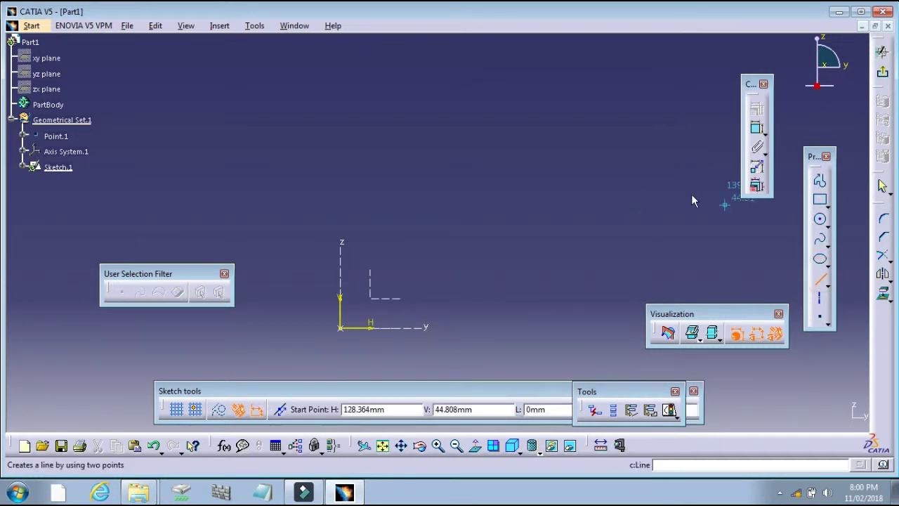
click(449, 126)
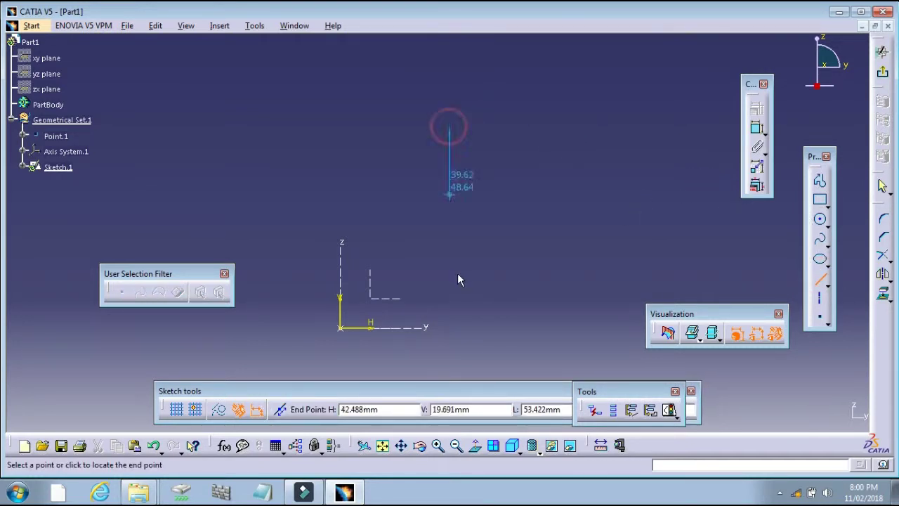
click(449, 370)
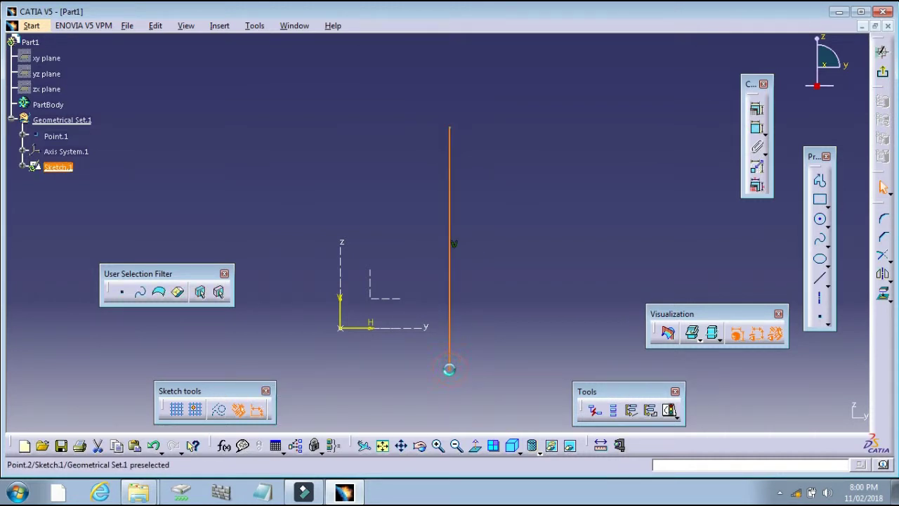
Exit the sketch and repeat two evenly spaced points, Point.2 and Point.3, along the line
click(880, 77)
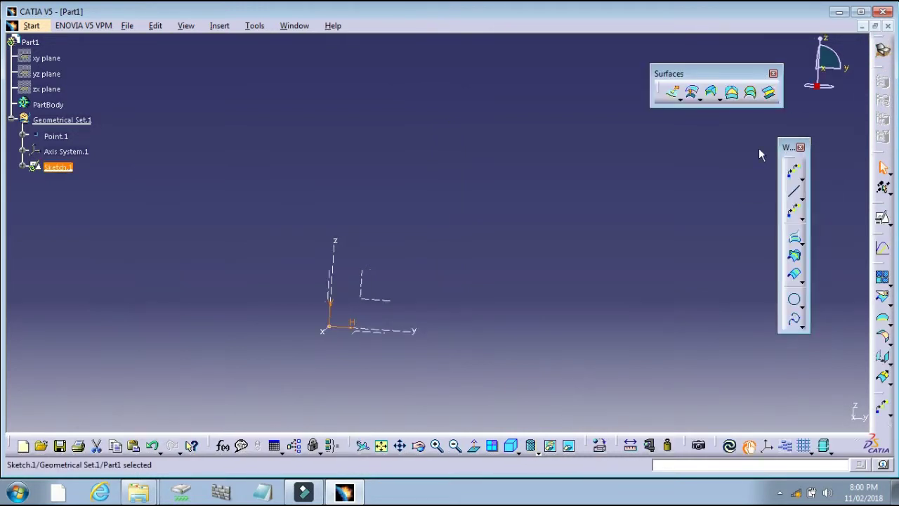
click(803, 180)
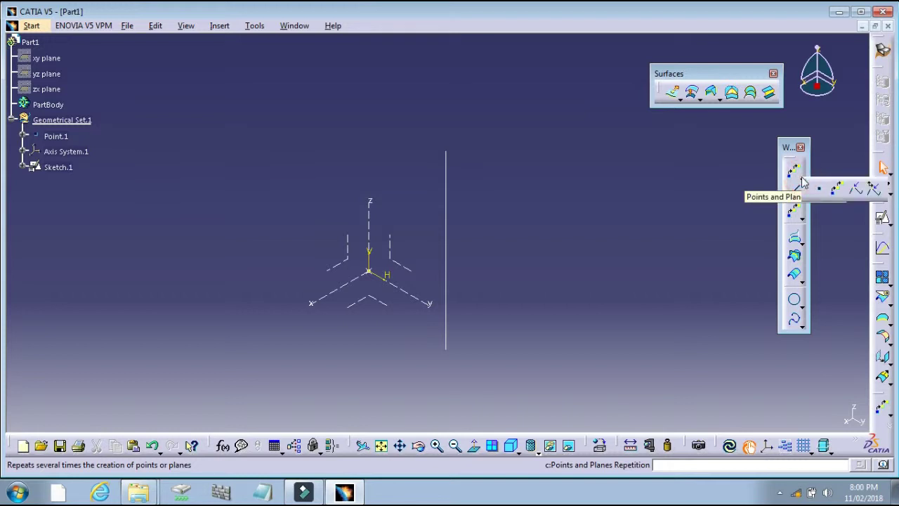
click(833, 194)
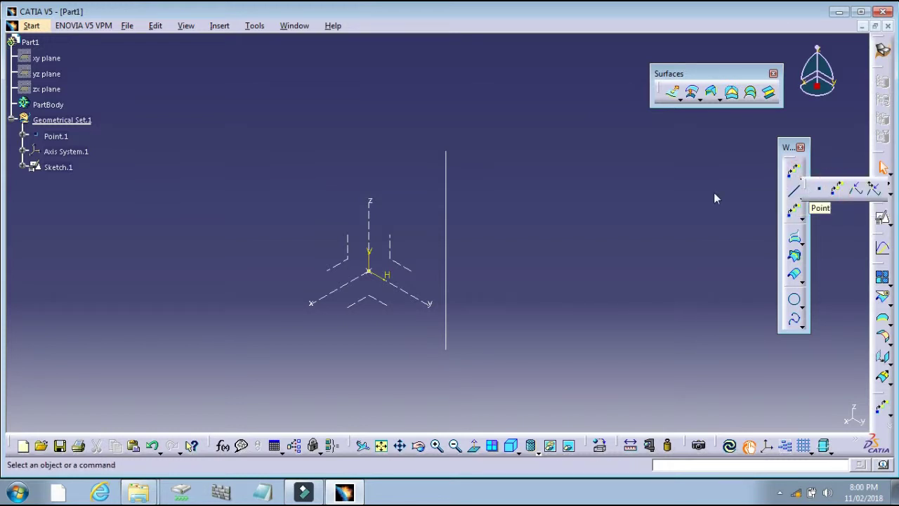
click(447, 208)
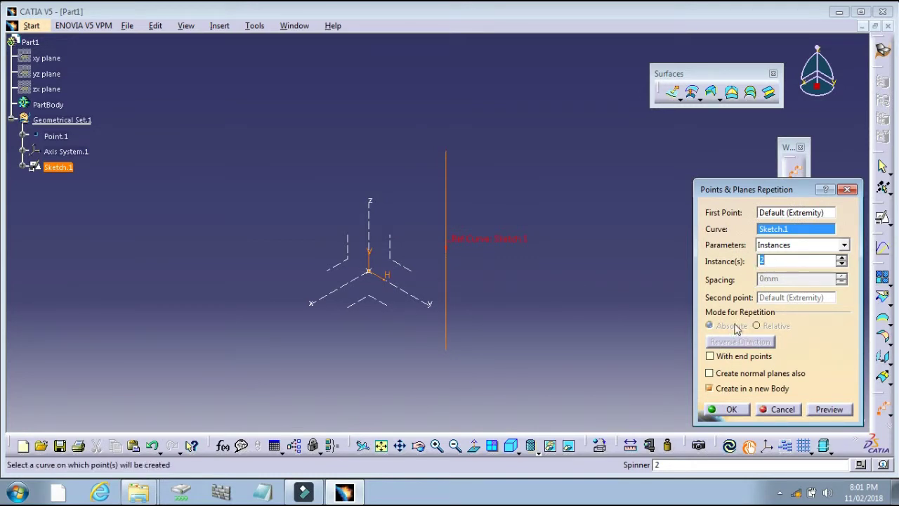
click(728, 410)
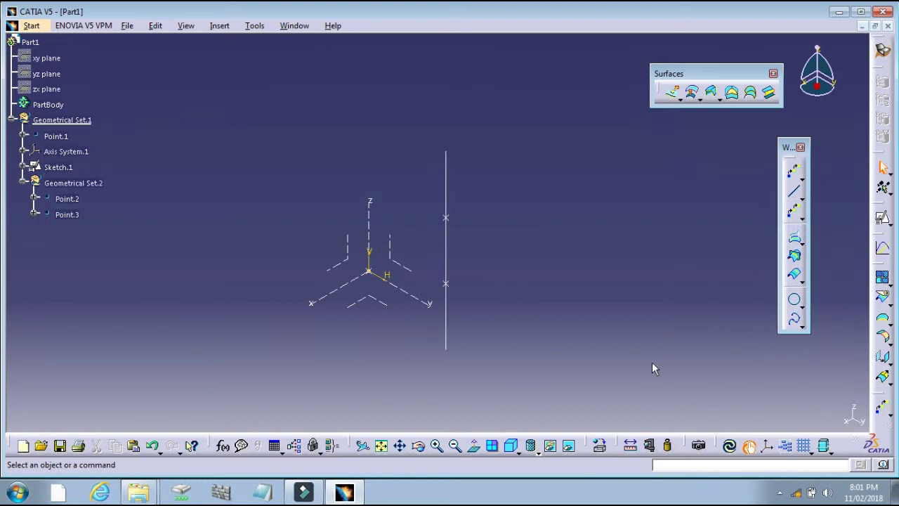
Start an adaptive sweep with the Sketch.1 vertical line as guiding curve
click(569, 330)
click(720, 100)
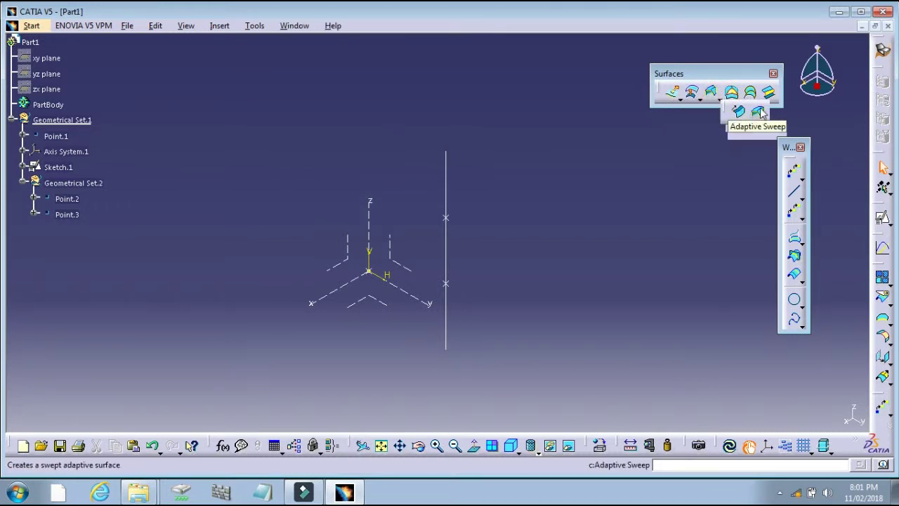
click(759, 111)
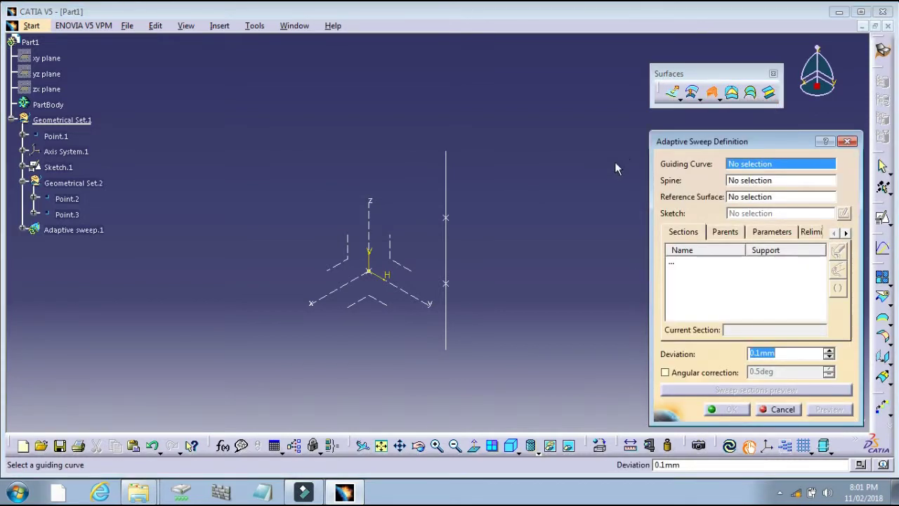
click(445, 184)
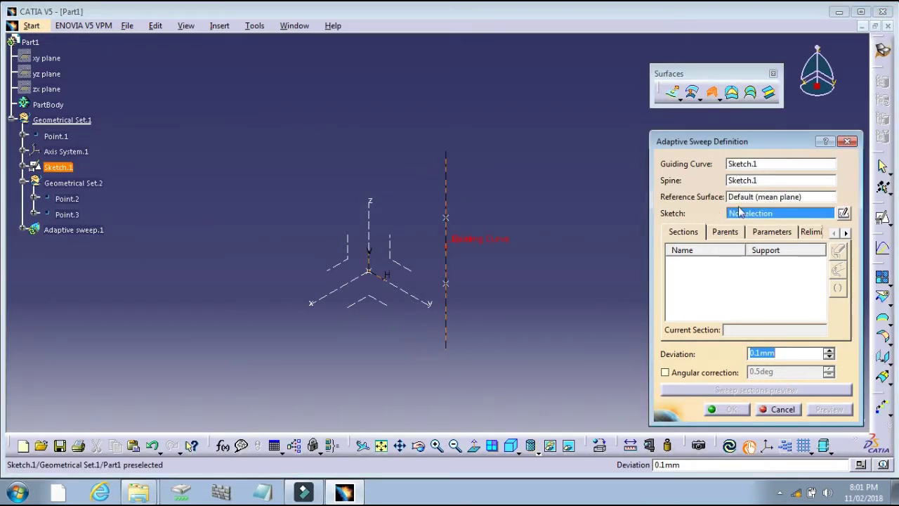
Create section Sketch.2 at the top vertex of the guide line
click(842, 213)
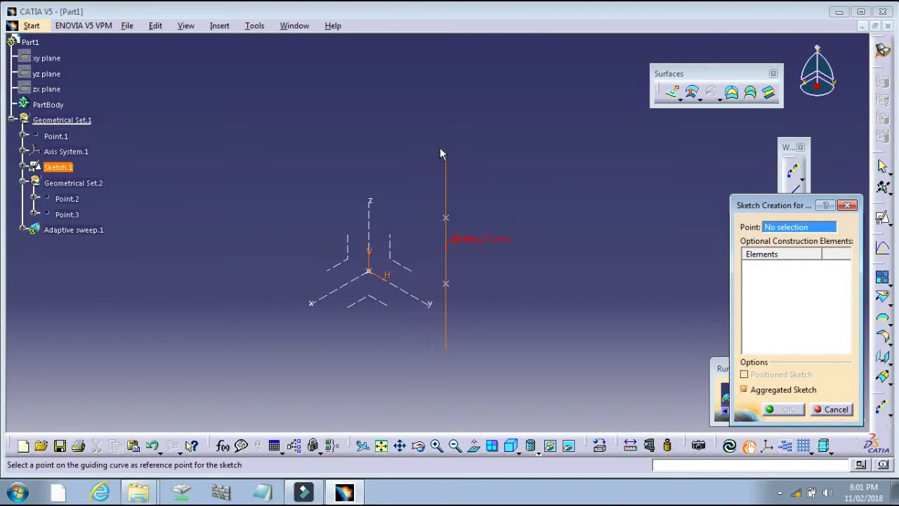
click(446, 151)
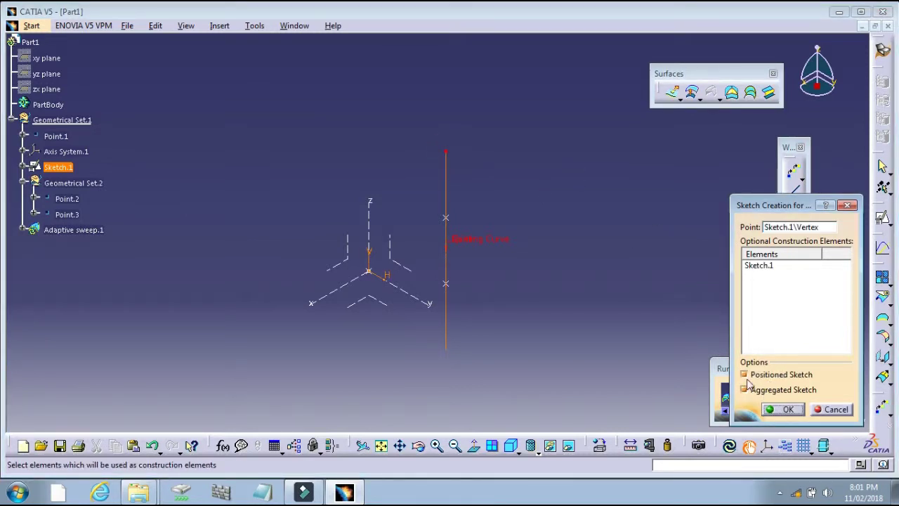
click(783, 411)
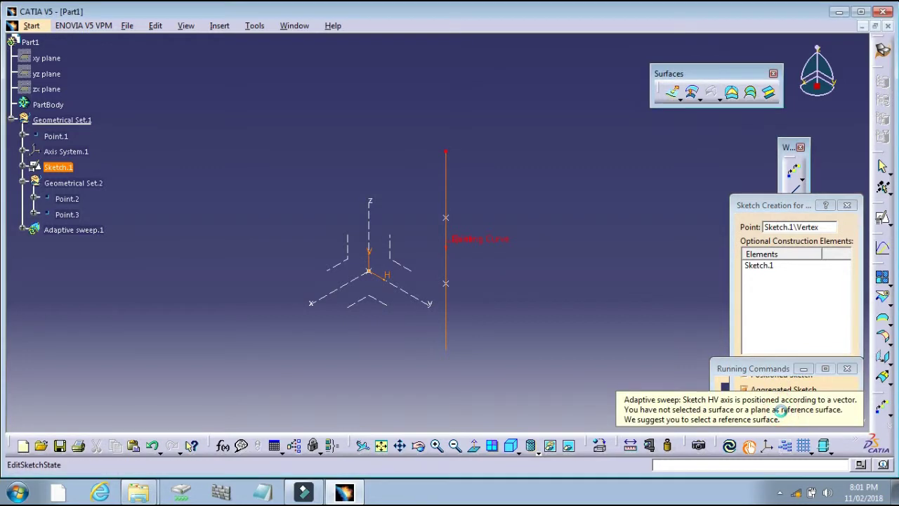
Draw a circle centred on the sketch origin
click(383, 445)
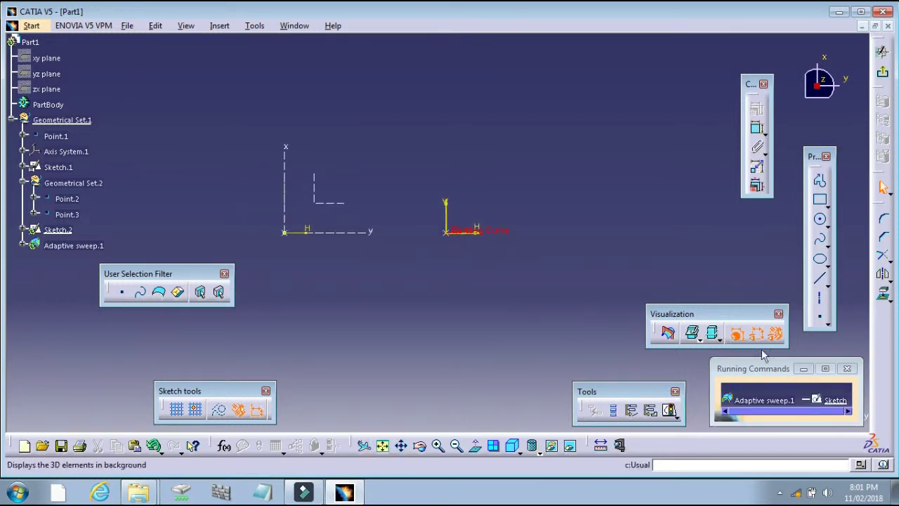
click(821, 220)
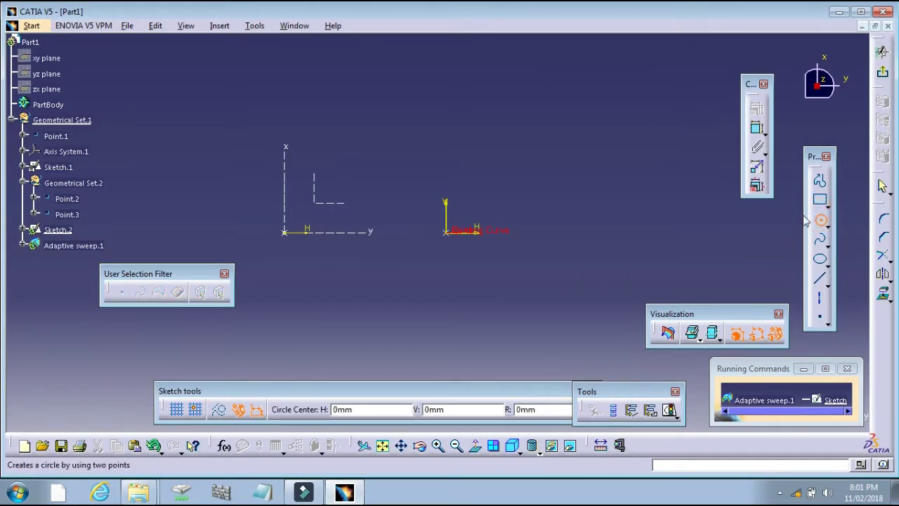
click(451, 231)
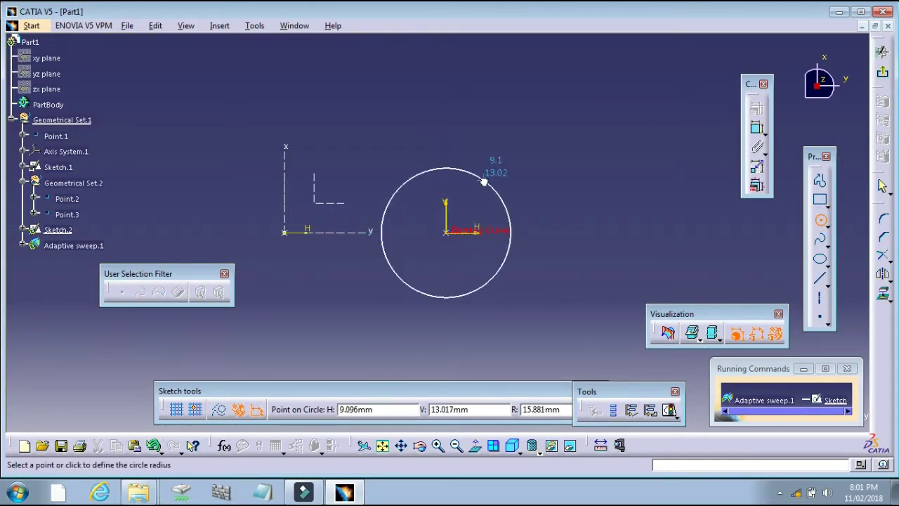
click(482, 184)
click(557, 142)
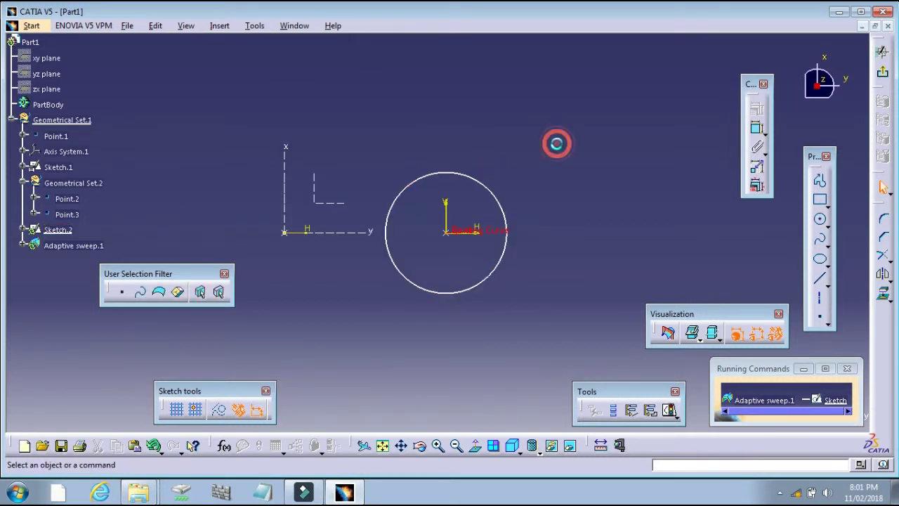
Dimension the circle's diameter and set it to 40 mm
click(756, 128)
click(756, 128)
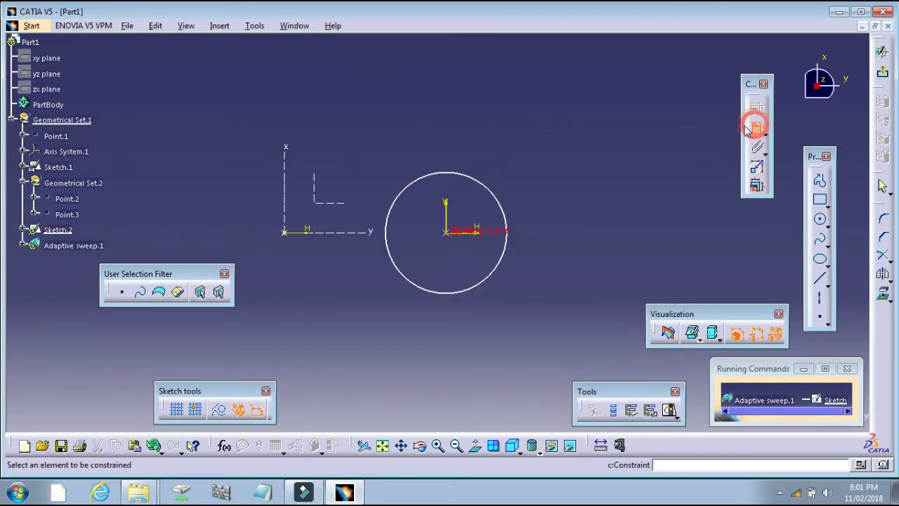
click(499, 191)
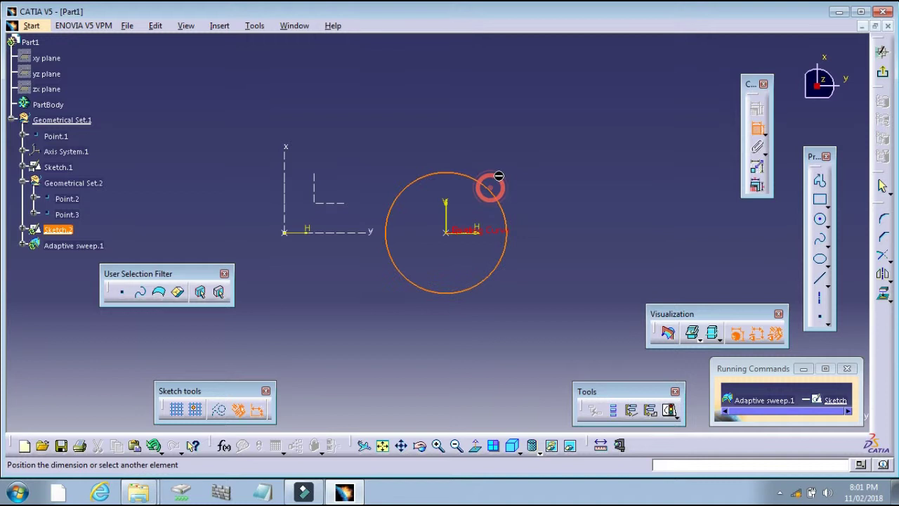
click(546, 116)
double_click(552, 118)
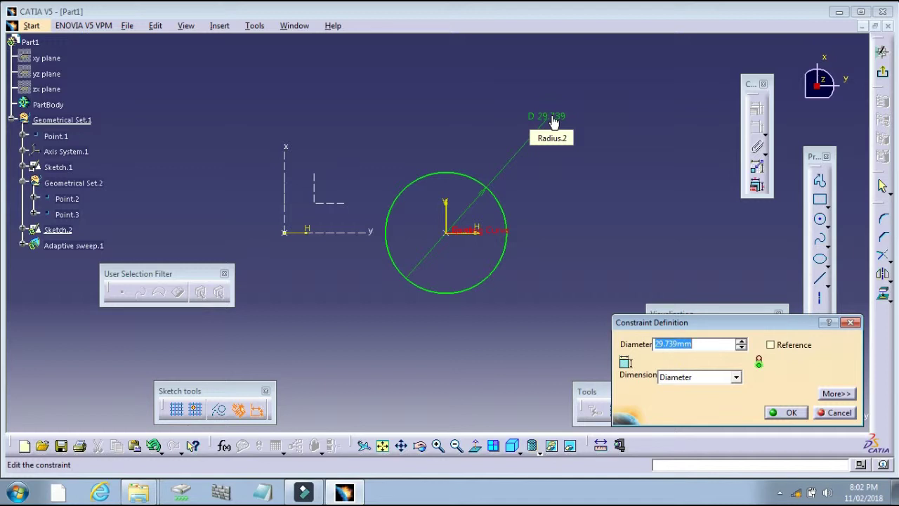
text(40)
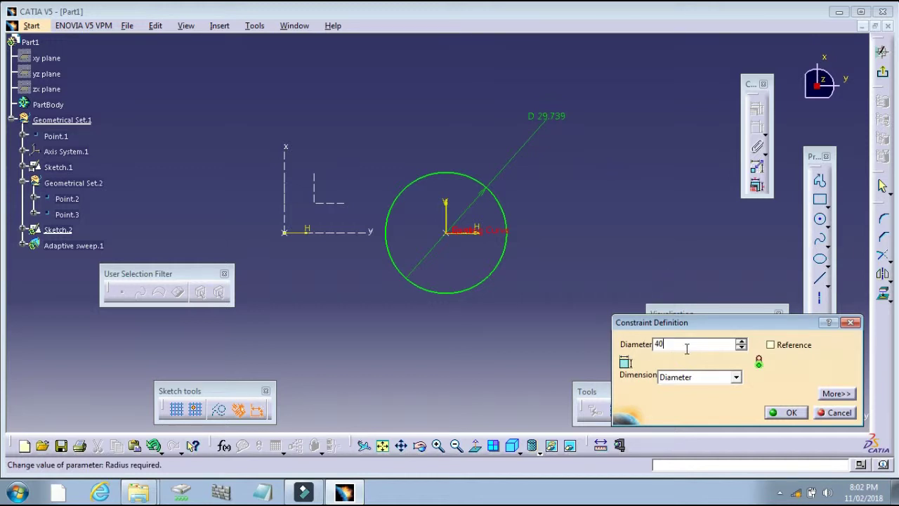
text(mm)
click(786, 414)
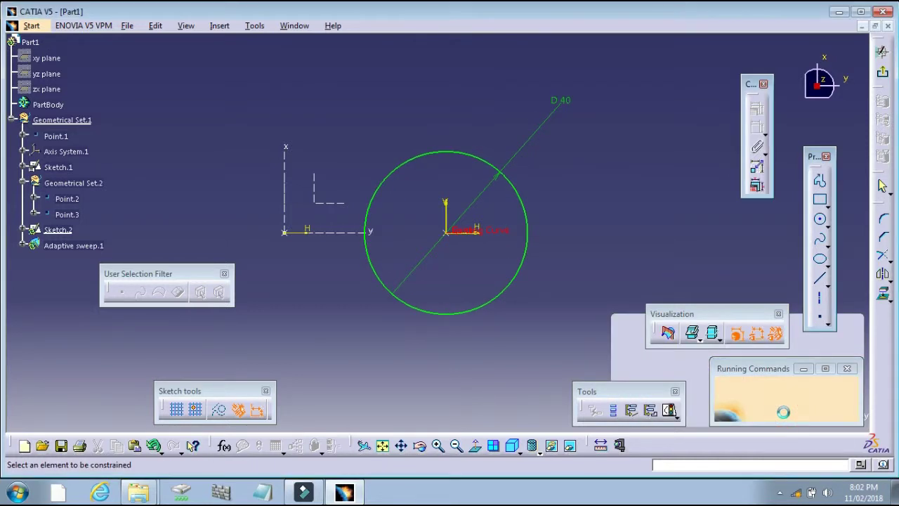
Exit the sketch, add a sweep section at Point.2, and show the section radius parameters
click(881, 71)
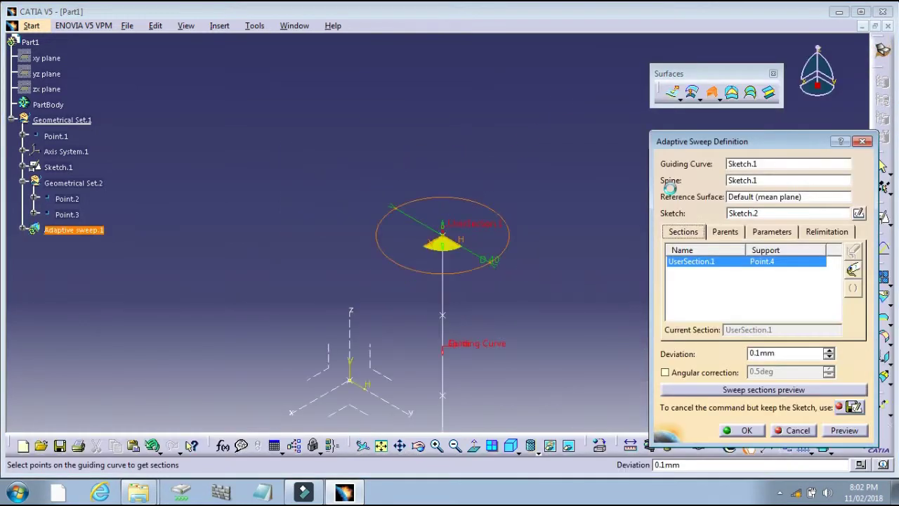
click(381, 447)
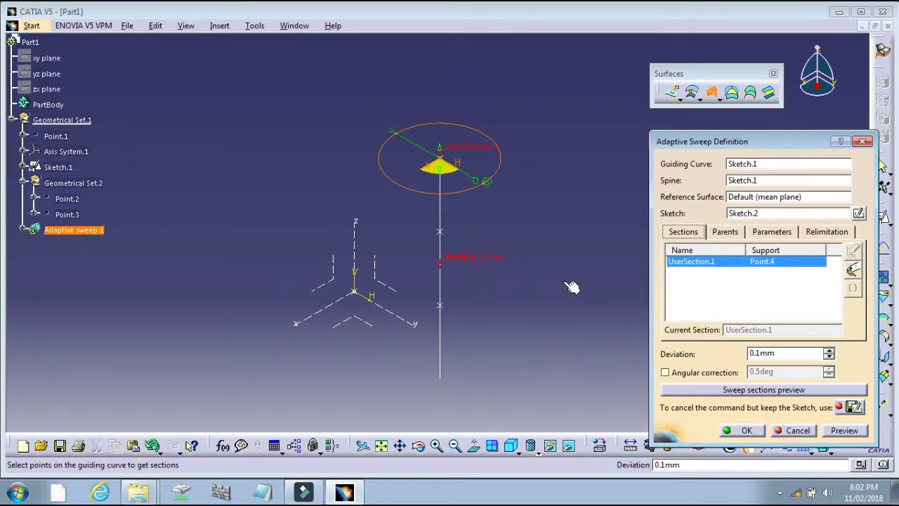
click(444, 237)
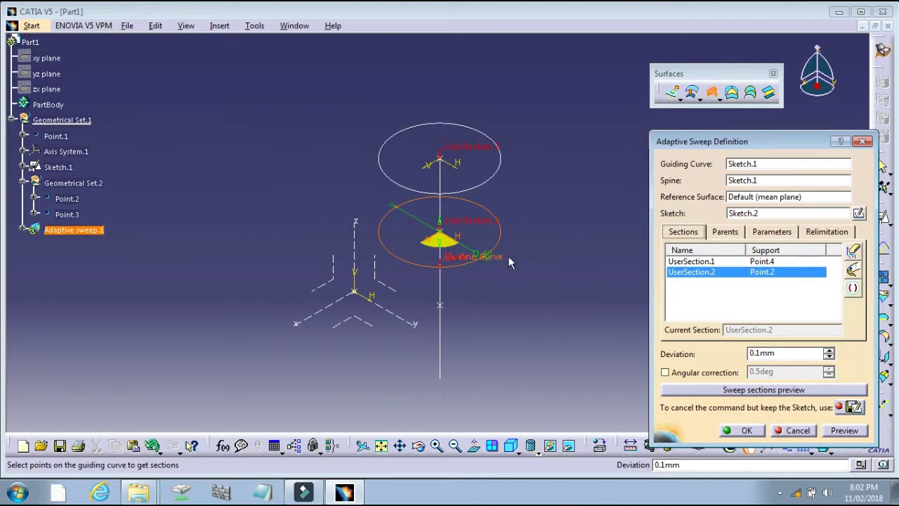
click(770, 235)
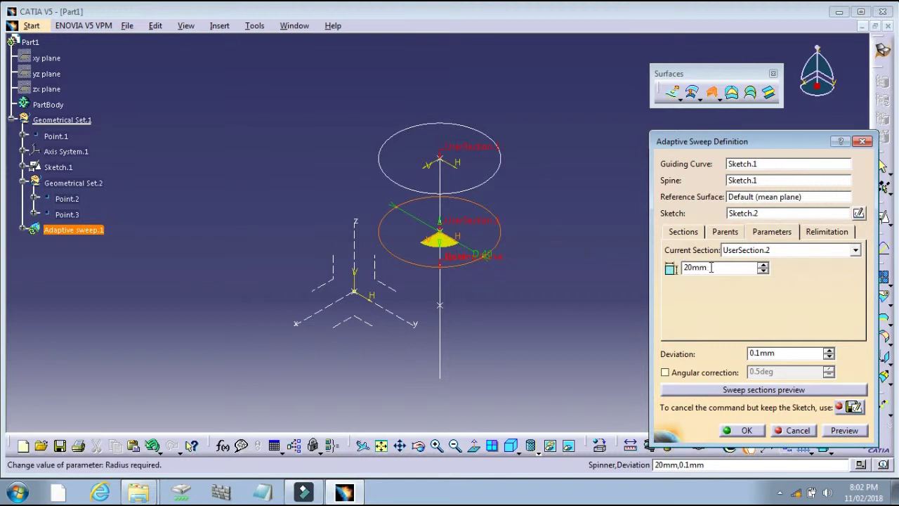
Set UserSection.2's radius to 10 mm
drag(710, 267, 639, 274)
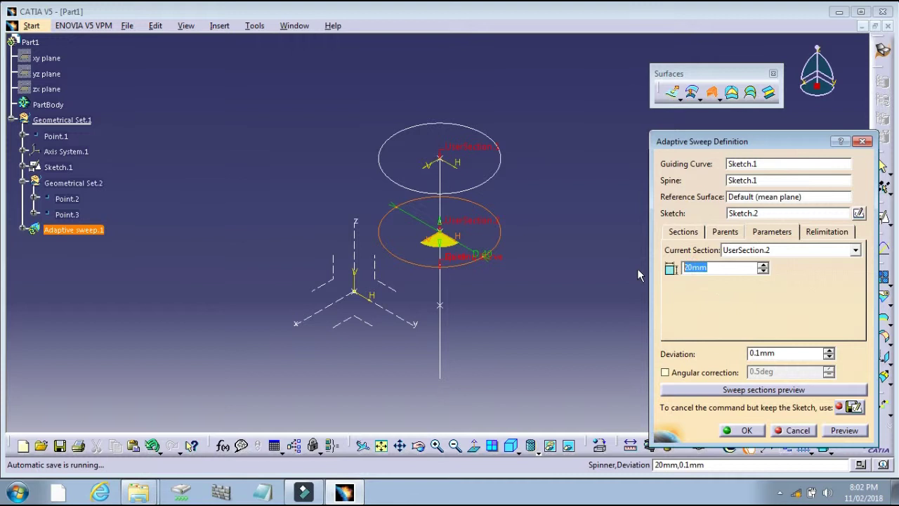
text(10)
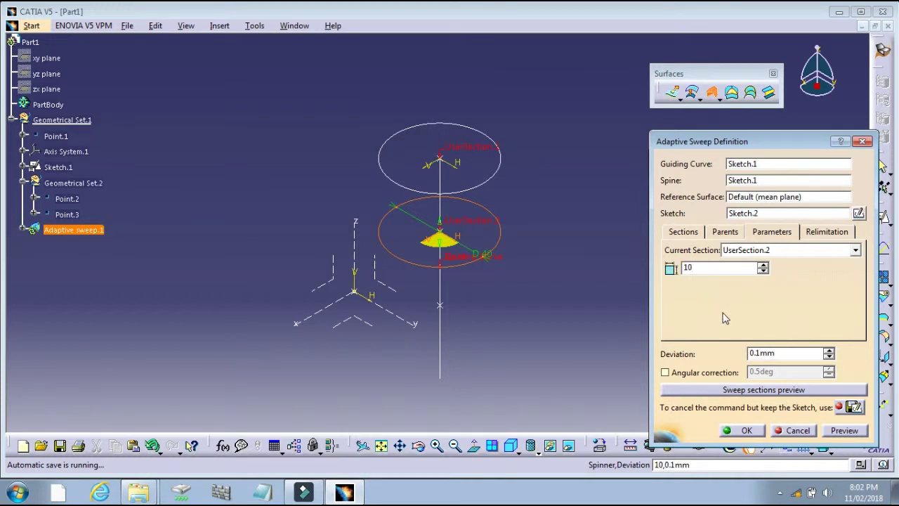
key(Return)
Add UserSection.3 at Point.3 with 40 mm radius, then UserSection.4 at the line's bottom end
click(440, 304)
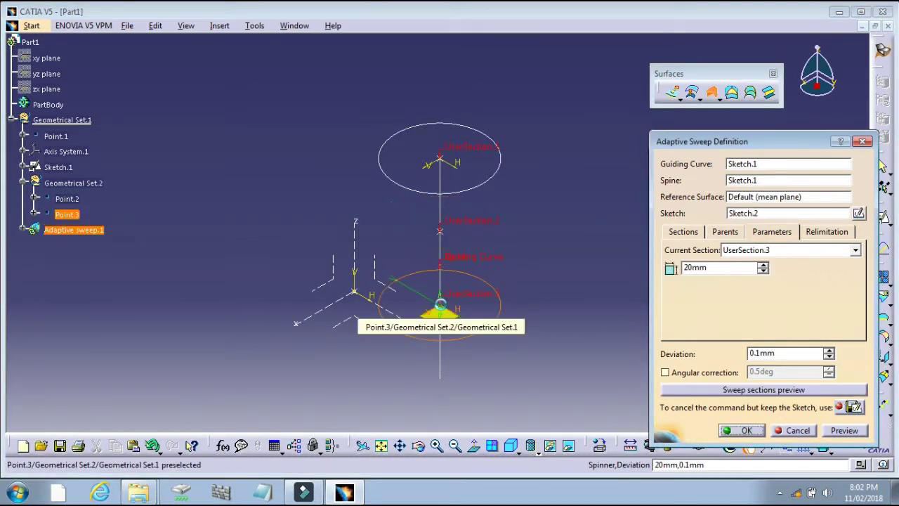
click(820, 248)
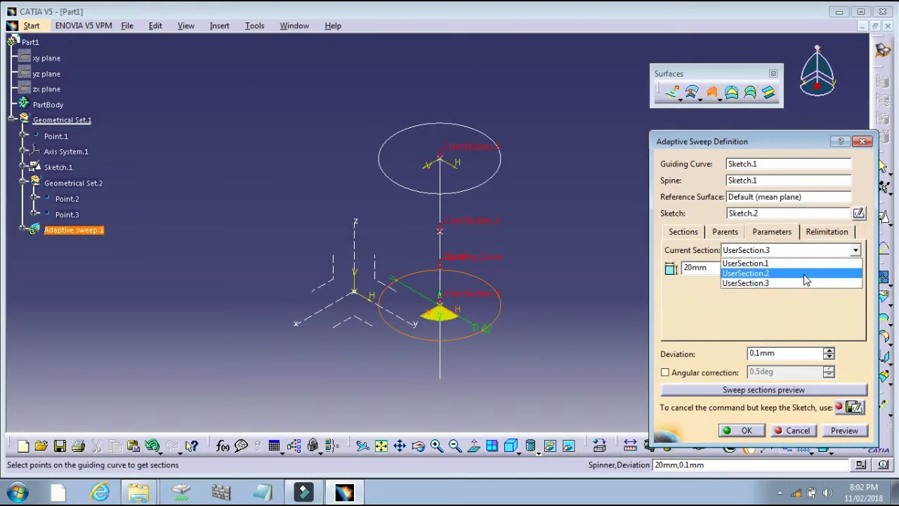
click(804, 274)
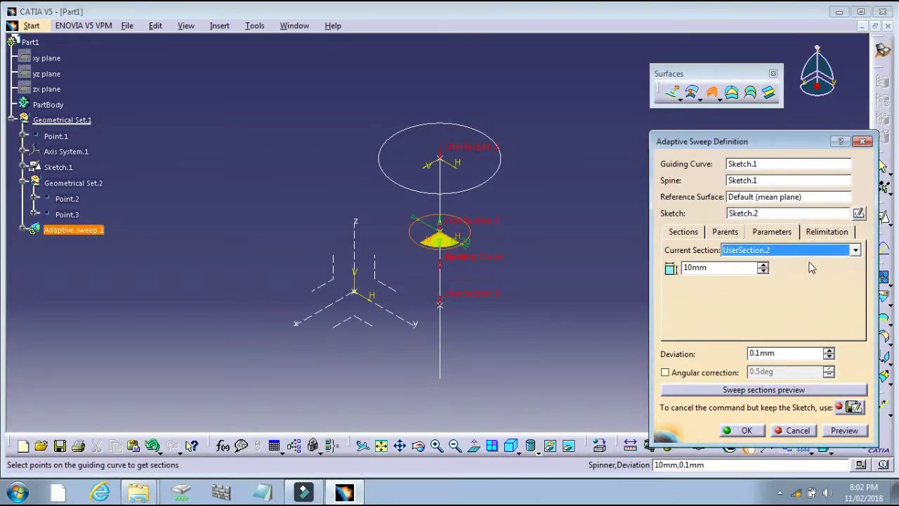
click(819, 249)
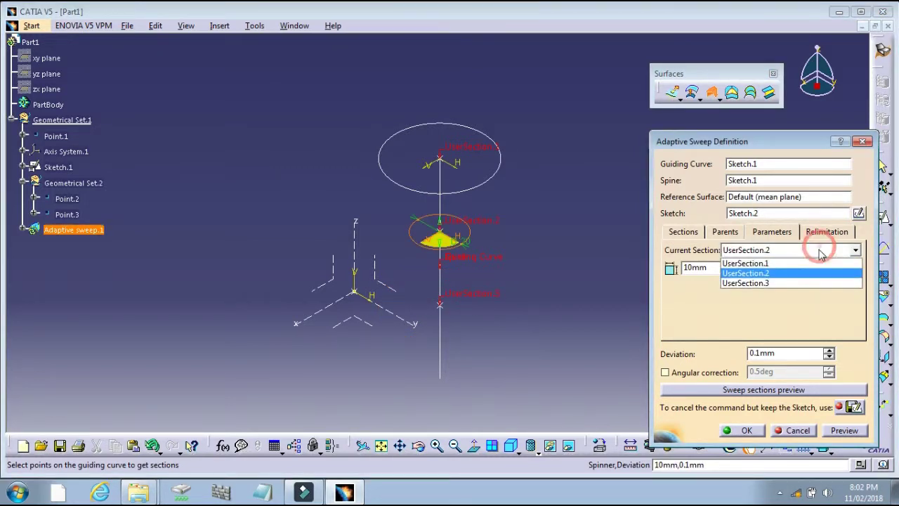
click(803, 282)
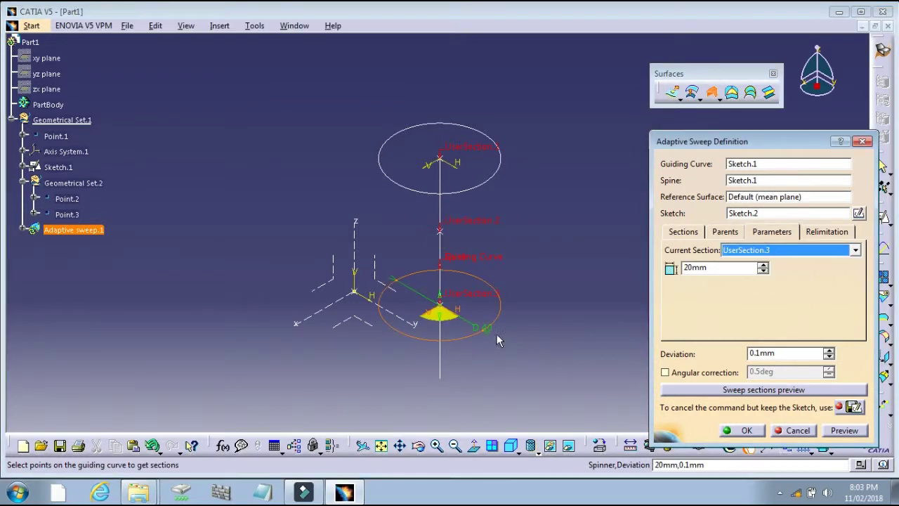
double_click(715, 267)
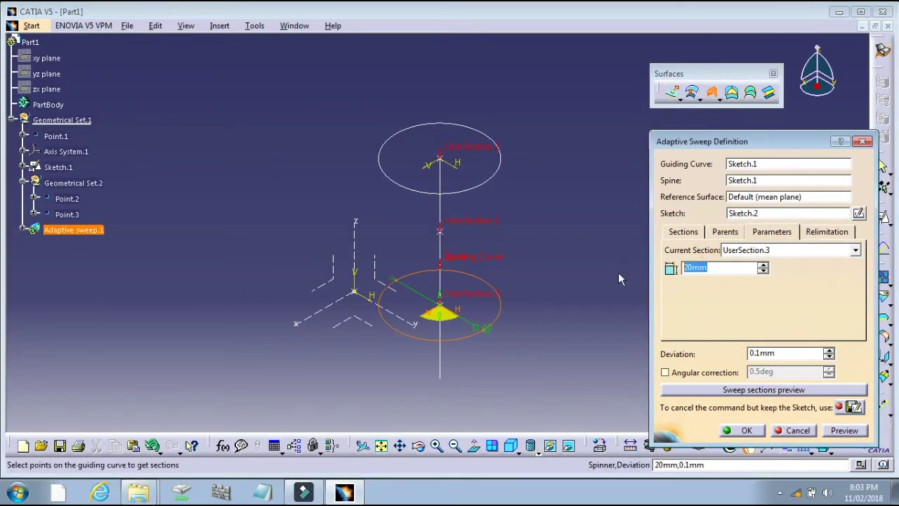
text(30)
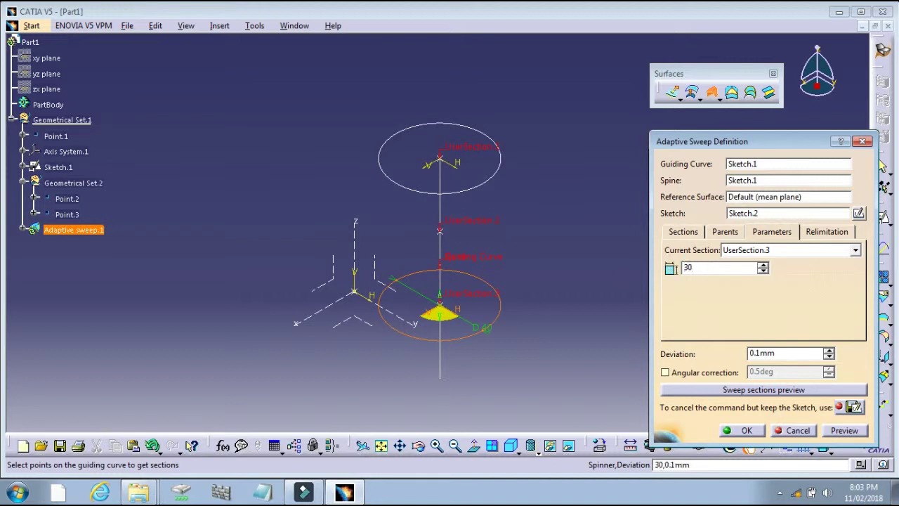
double_click(706, 268)
text(40mm)
click(441, 381)
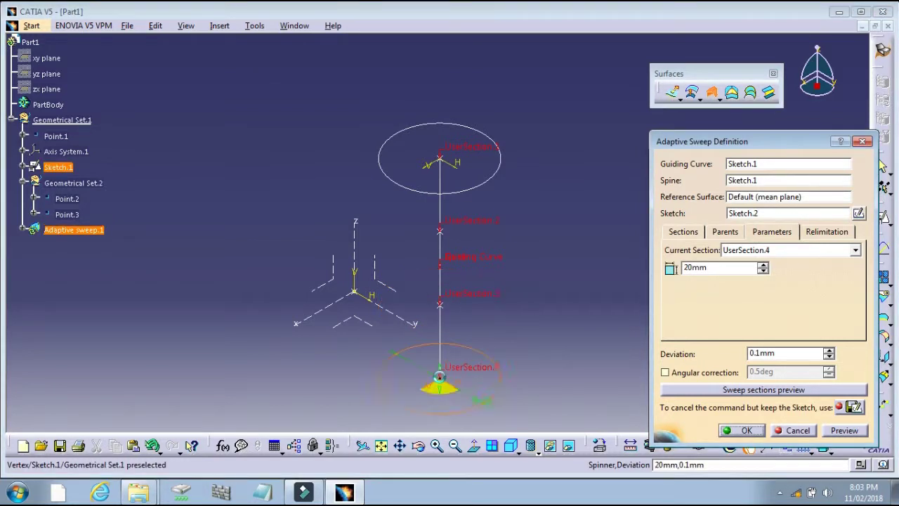
Preview the adaptive sweep to see the vase surface through all four sections
click(712, 302)
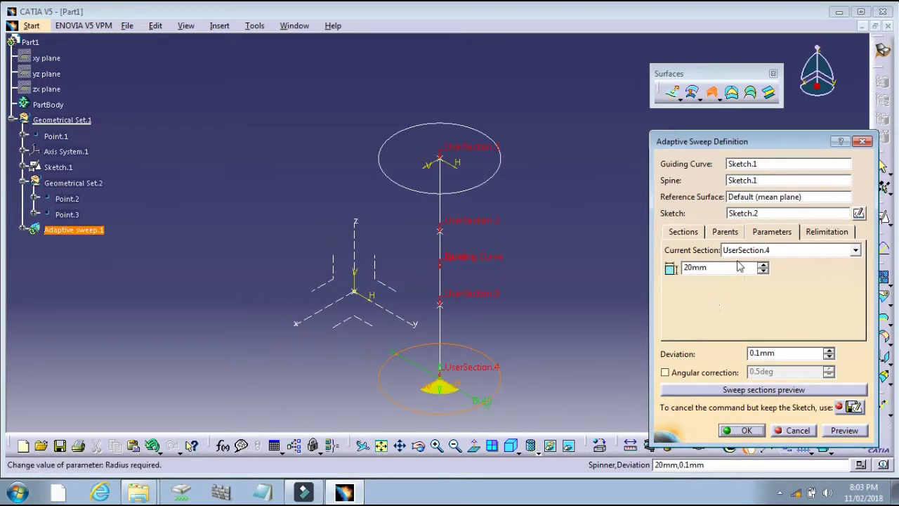
click(783, 342)
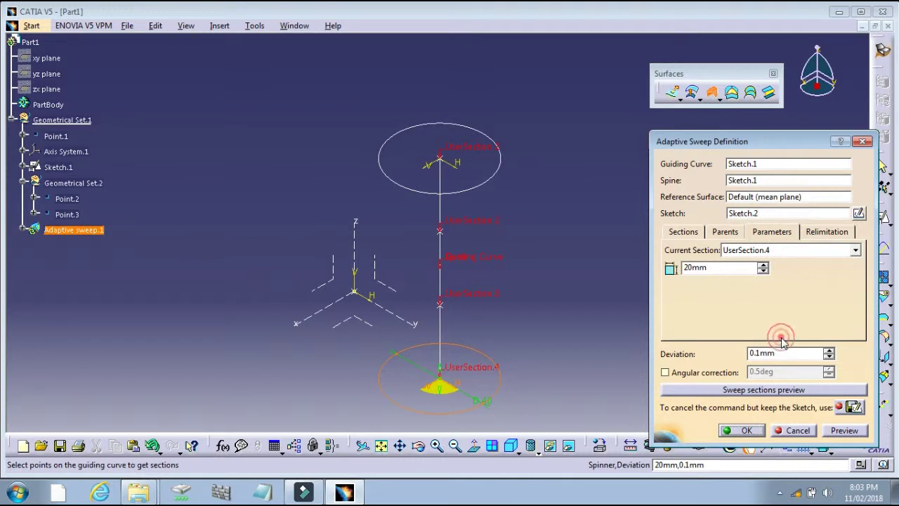
click(846, 431)
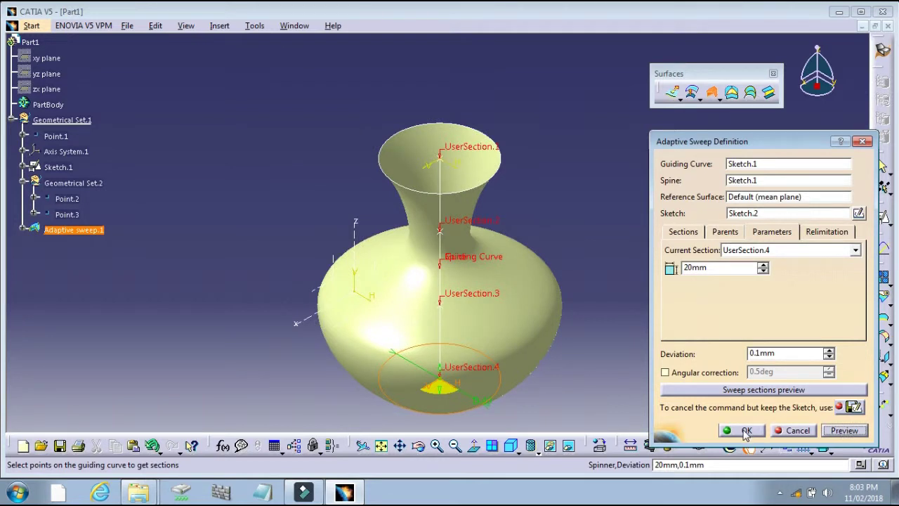
Check the radii of UserSection.1–4 (10, 40, 20 mm for sections 2–4) and finish Adaptive sweep.1
click(798, 252)
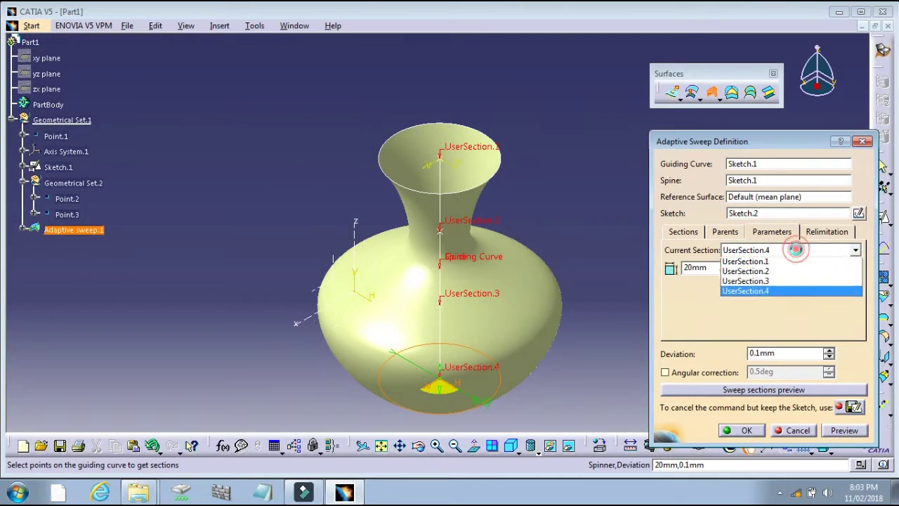
click(780, 264)
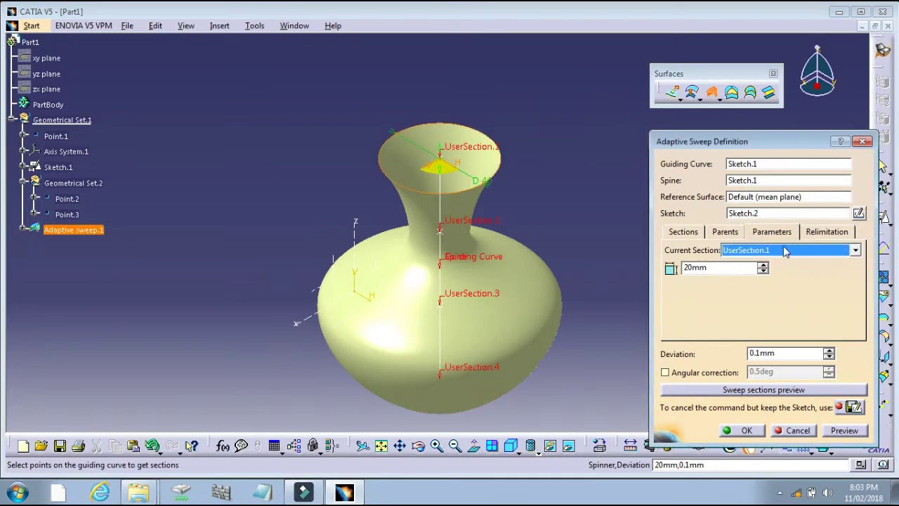
click(785, 252)
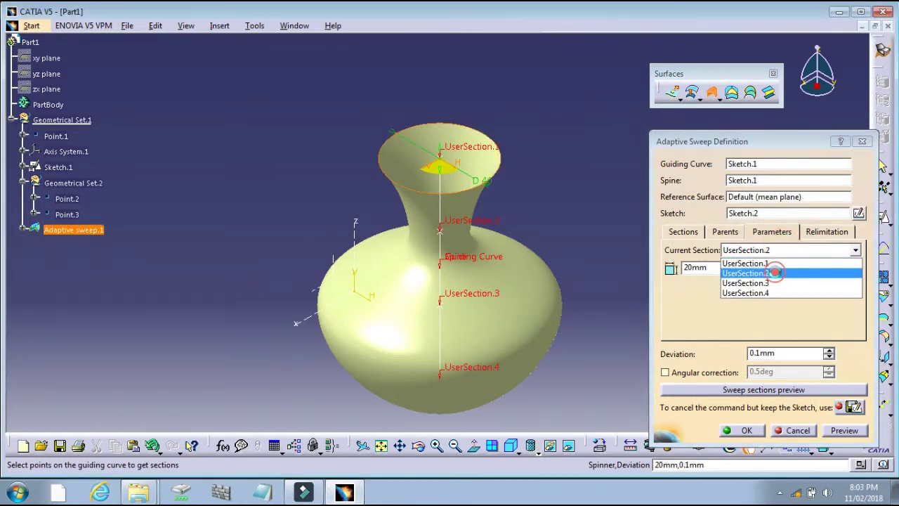
click(776, 274)
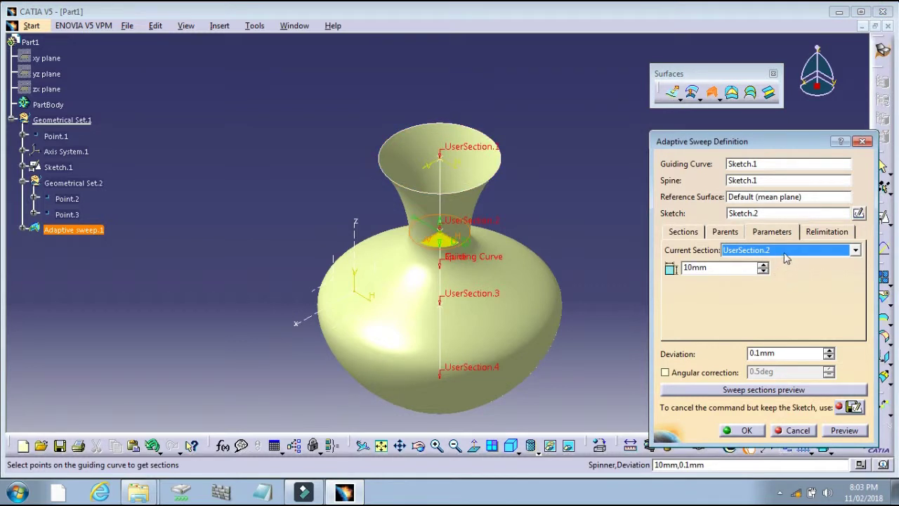
click(786, 252)
click(775, 282)
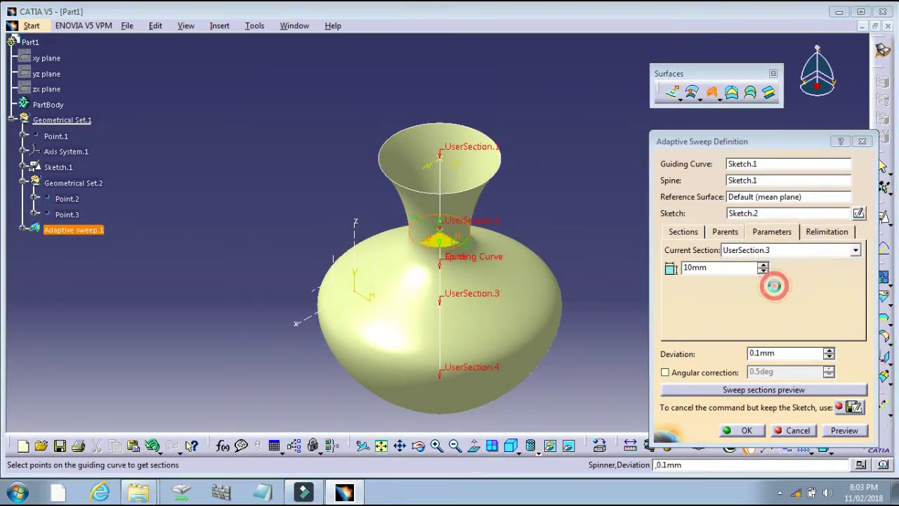
click(791, 253)
click(778, 289)
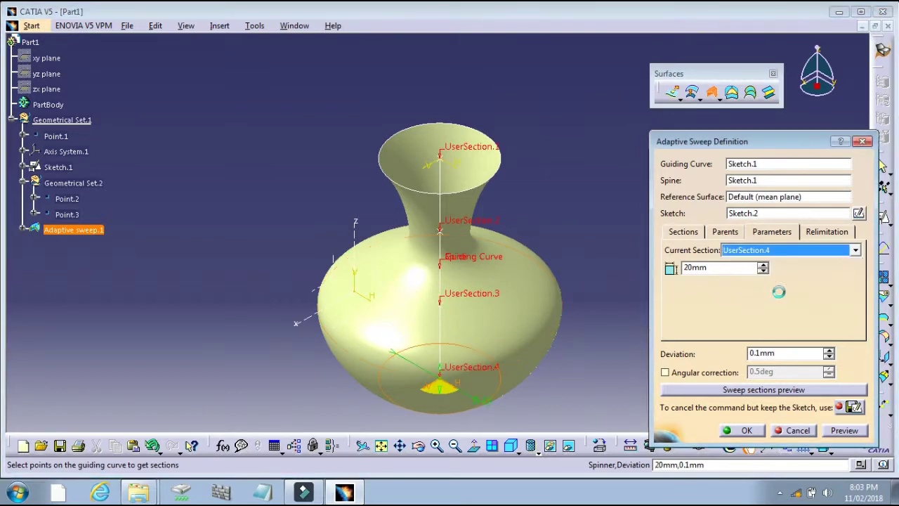
click(745, 430)
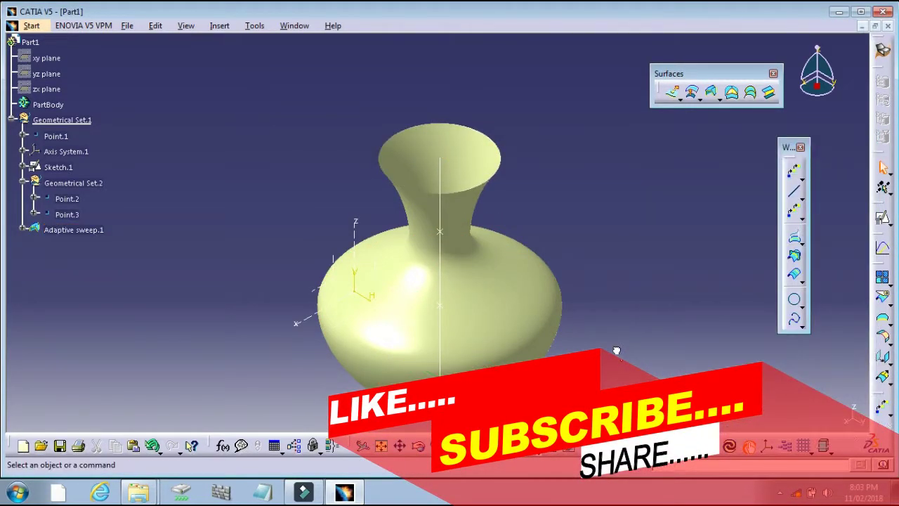